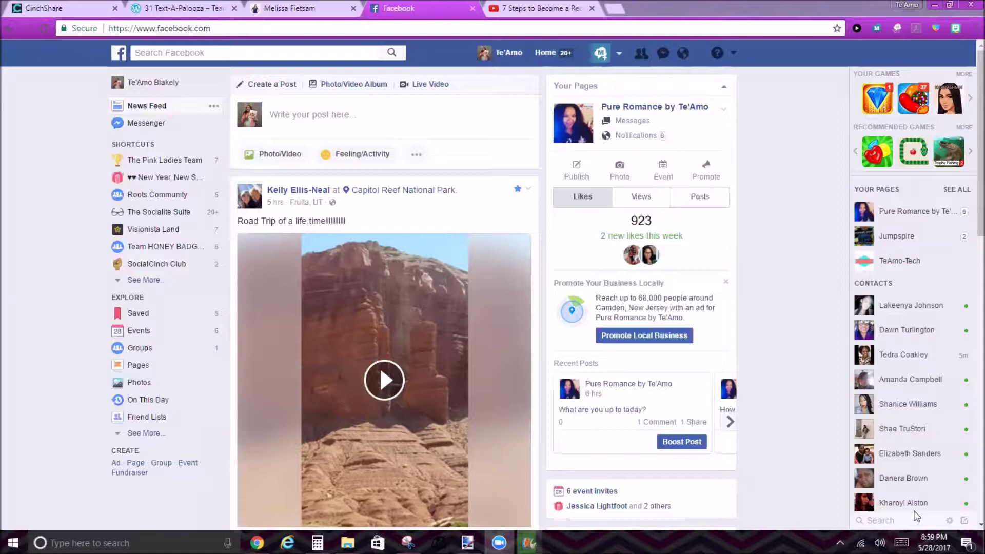
Go to the Groups page and open the Create New Group form
click(147, 436)
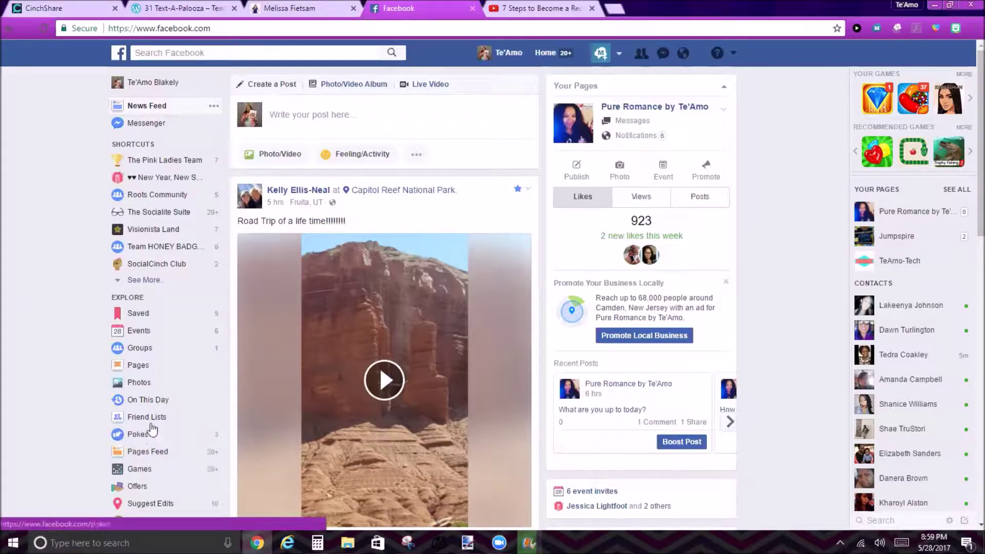
click(149, 351)
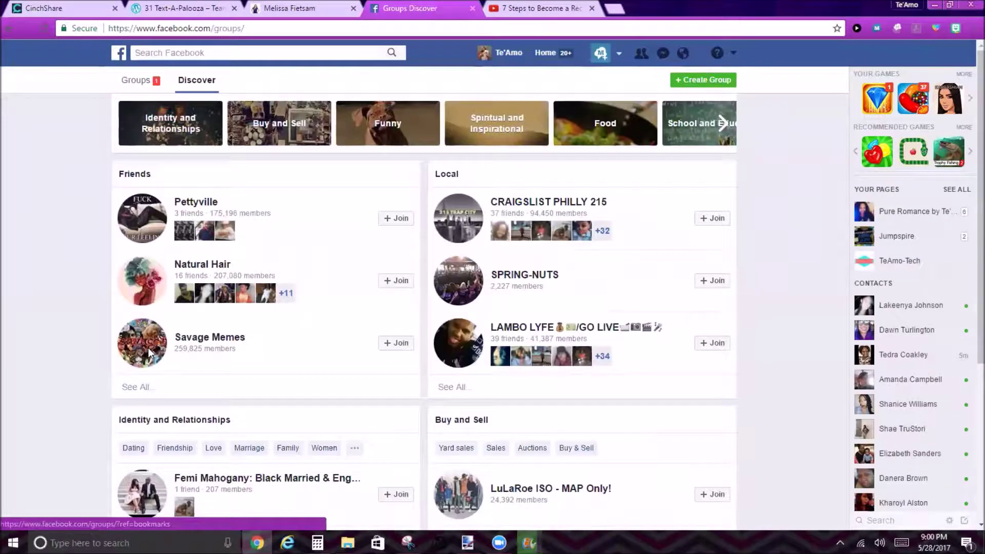
click(709, 82)
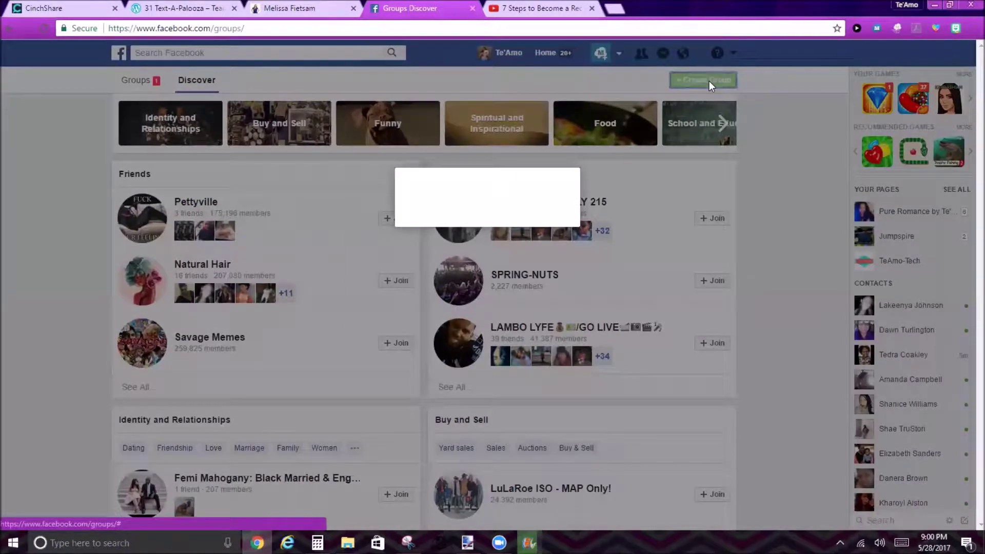
click(392, 240)
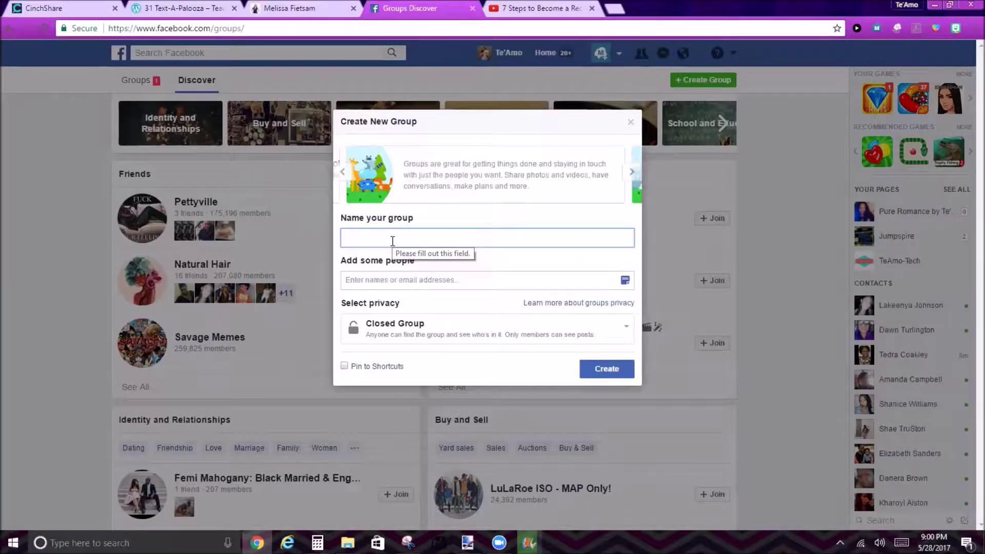
Name the group 'Te'Amo's Pure Romance VIP's' and add one friend as a member
text(Te'Amo')
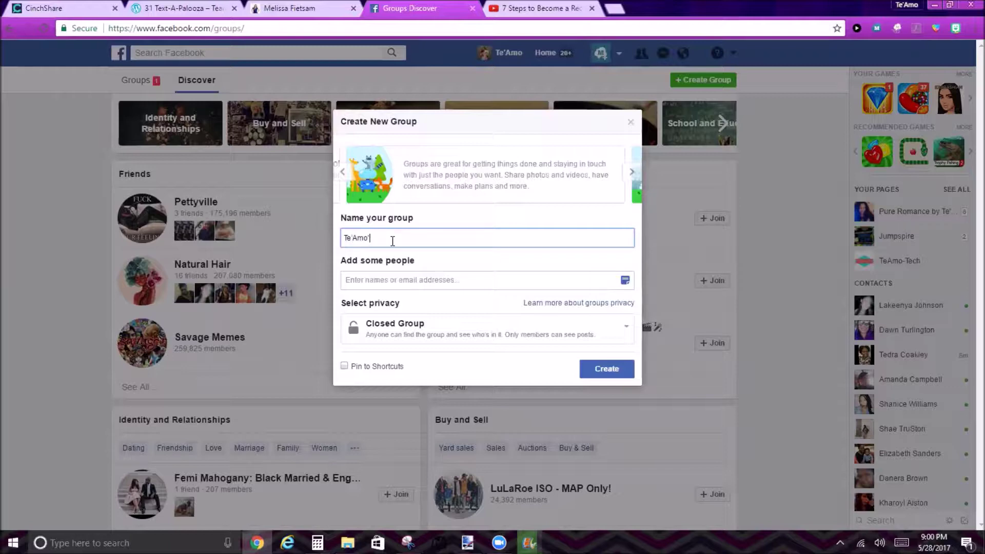
text(s Pure Romance VIP's)
click(396, 281)
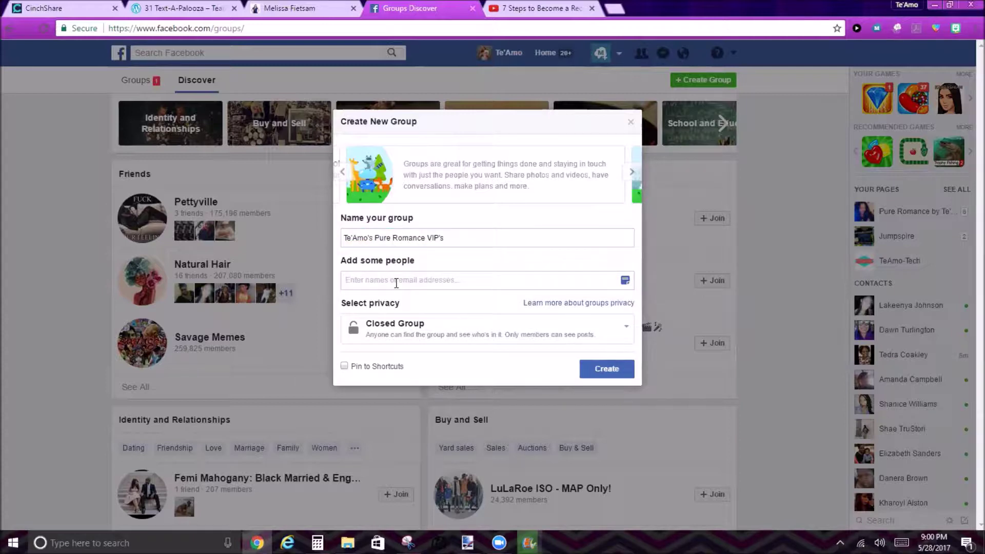
text(tay)
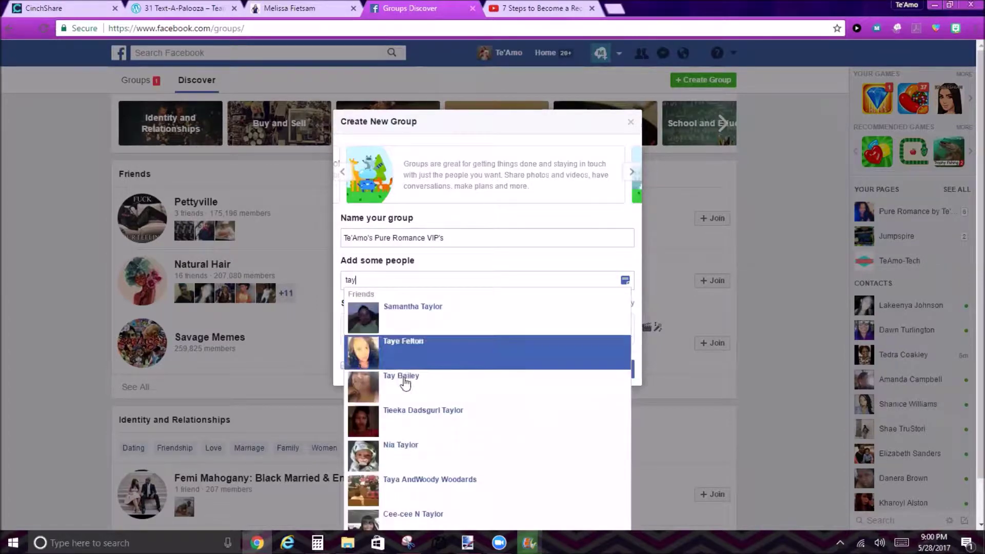
click(405, 383)
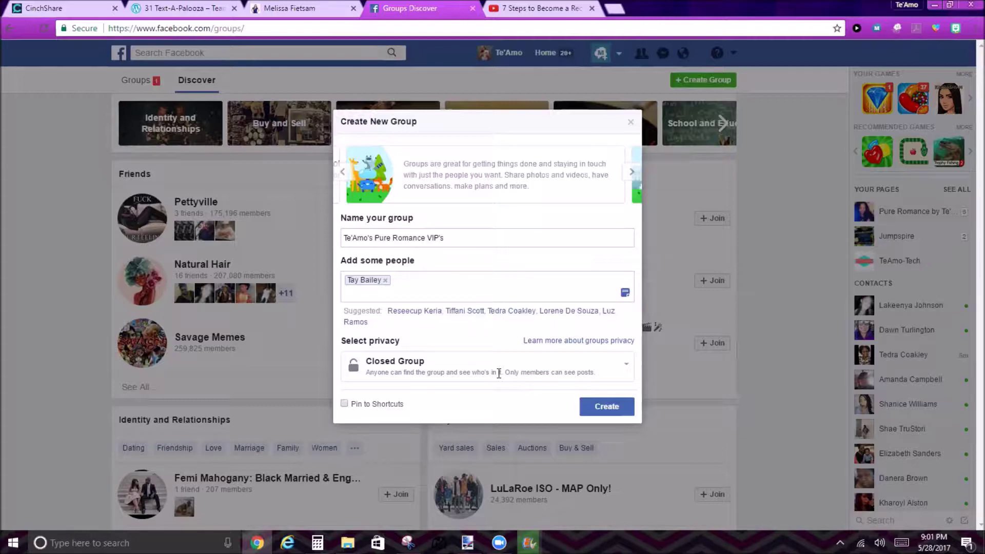
Keep the group Closed, pin it to shortcuts, and create it
click(622, 364)
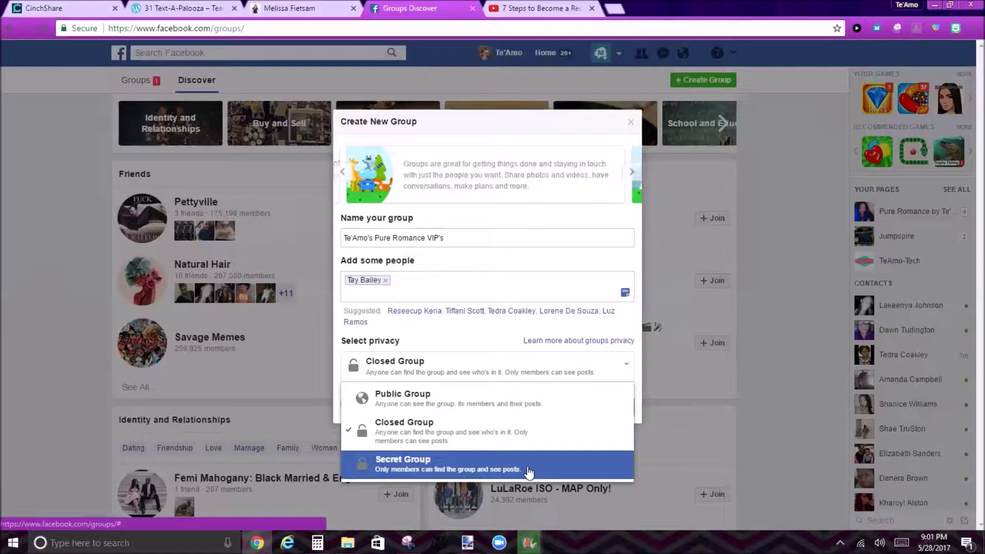
click(415, 436)
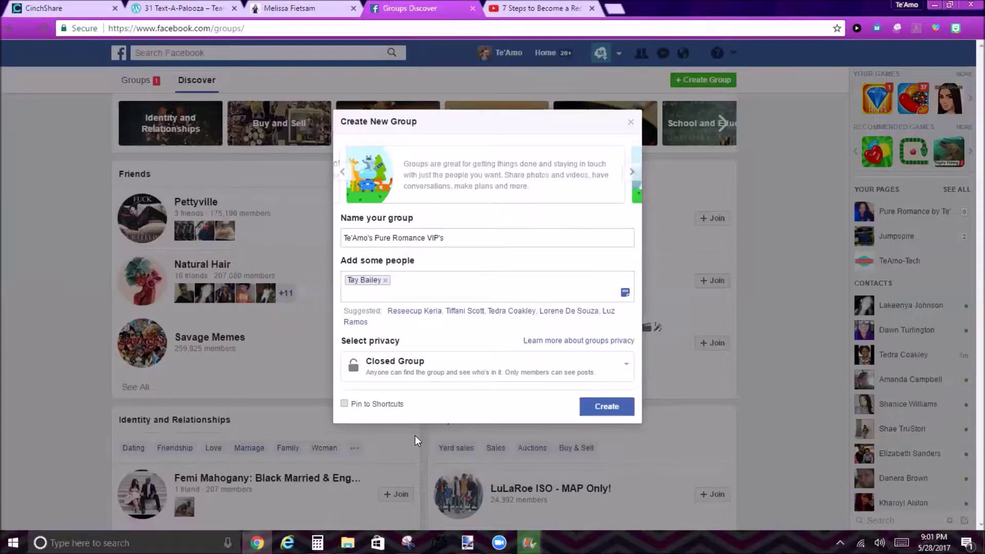
click(343, 403)
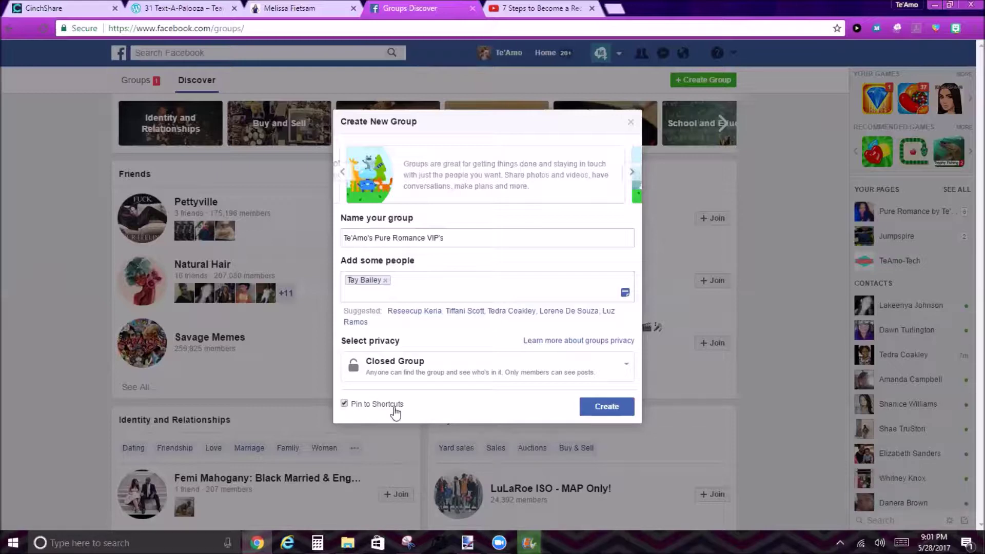
click(611, 406)
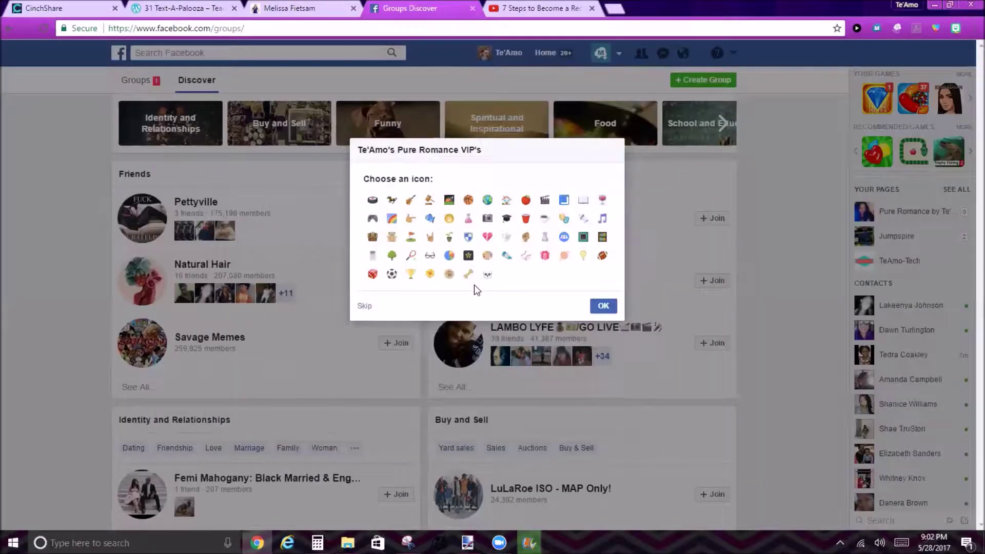
Give the group the wine-glass icon and open its new group page
click(603, 201)
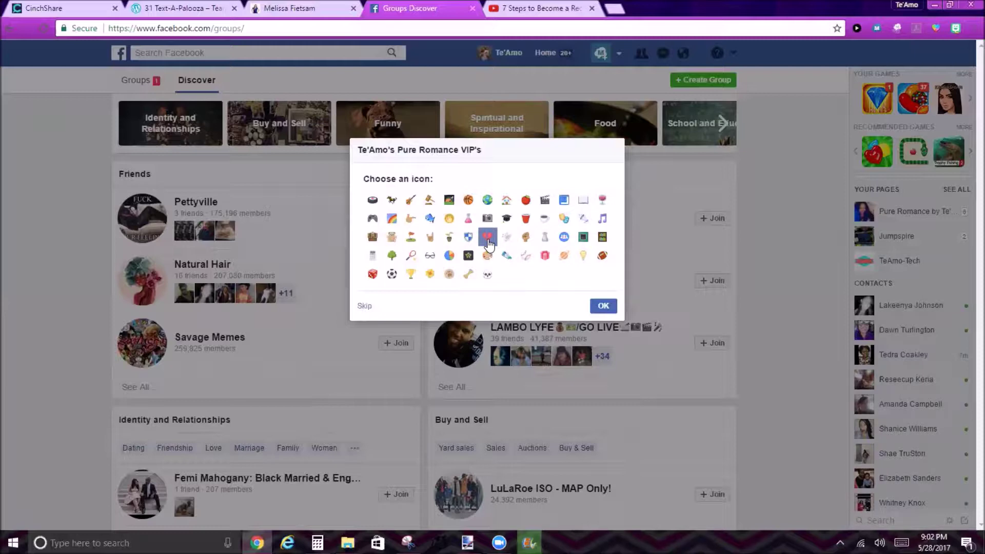
click(604, 201)
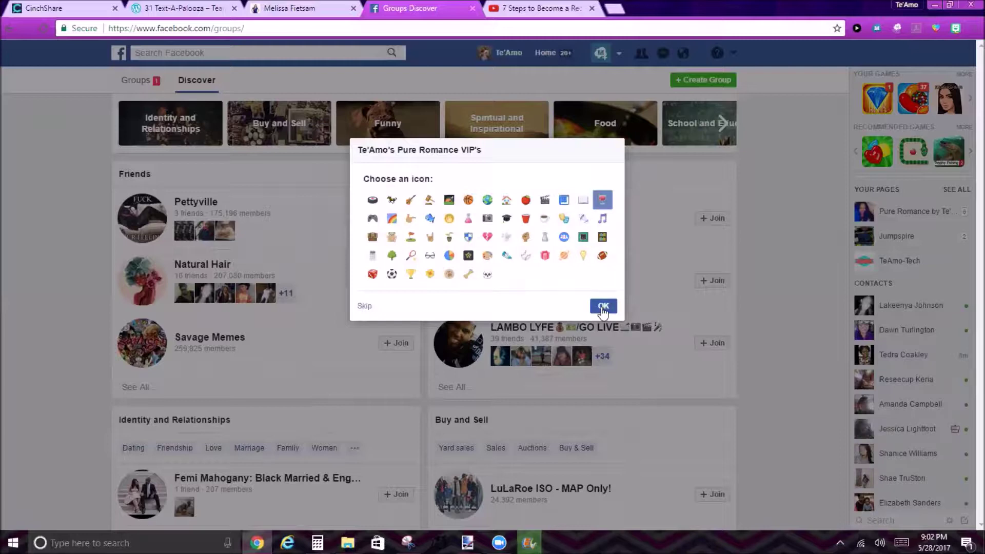
click(603, 307)
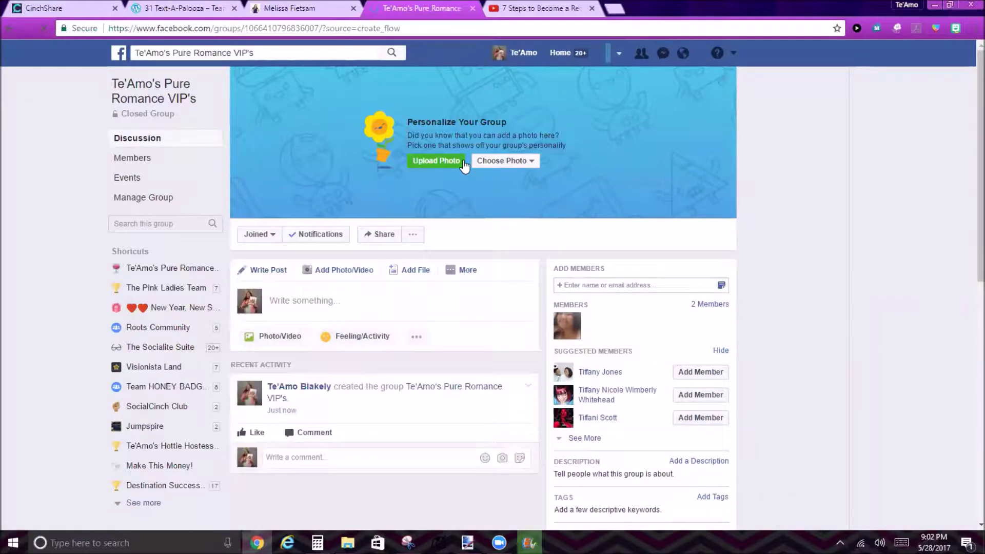
click(436, 161)
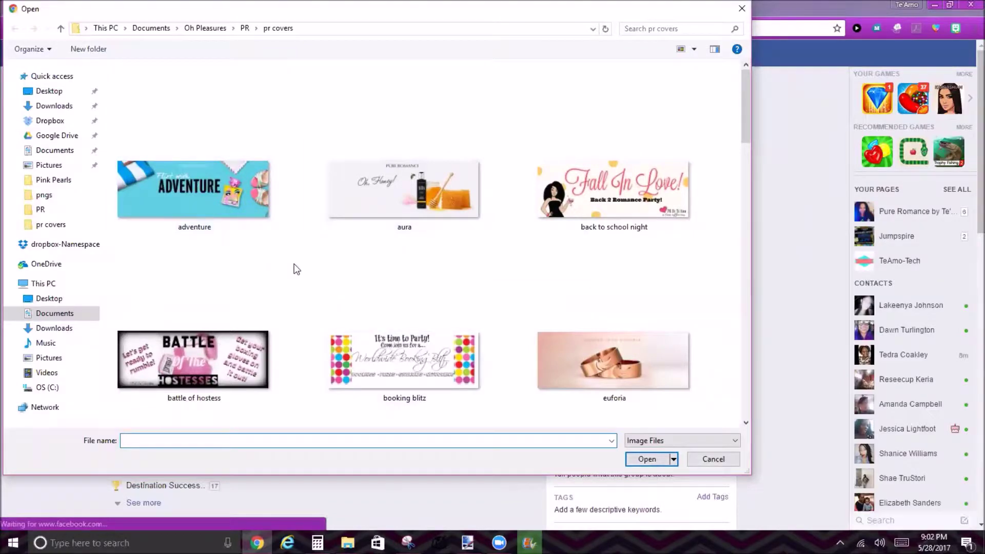
Set the Flirt with ADVENTURE image as cover, shifted to show PURE ROMANCE, and save
double_click(205, 195)
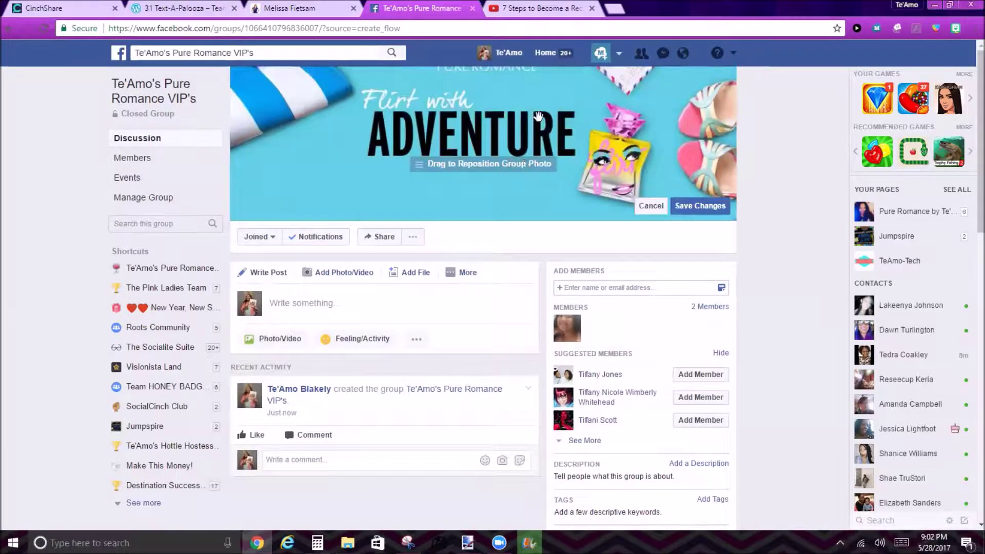
drag(538, 117, 541, 156)
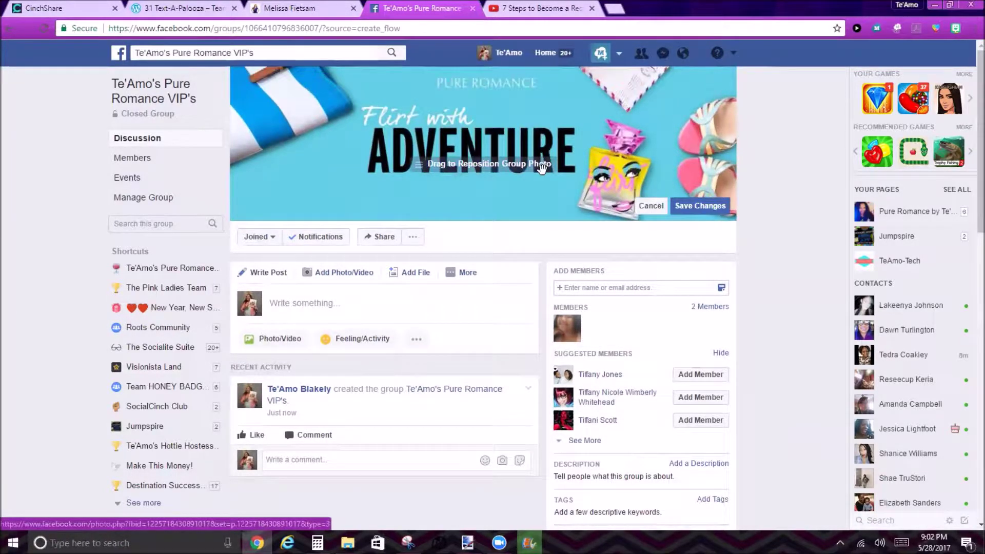
click(707, 205)
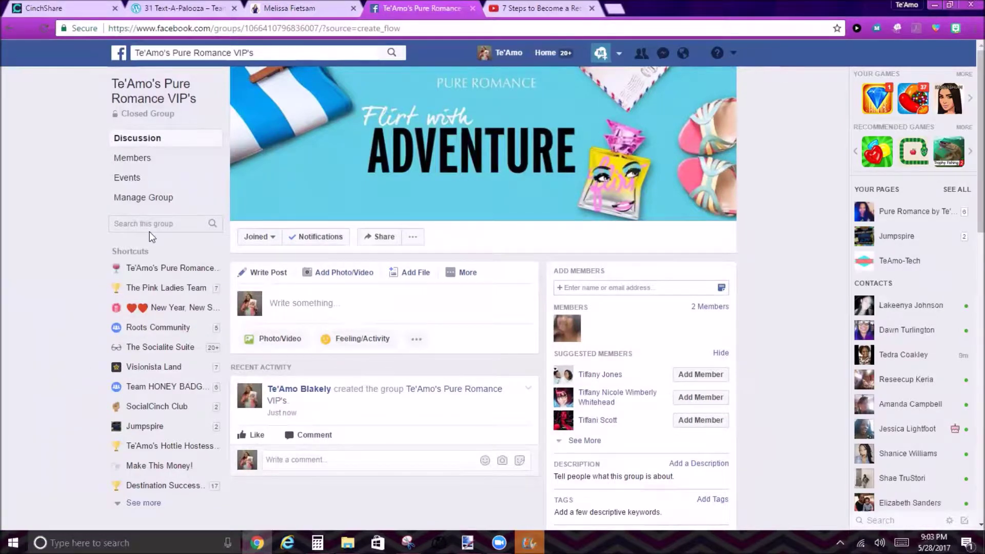
click(162, 195)
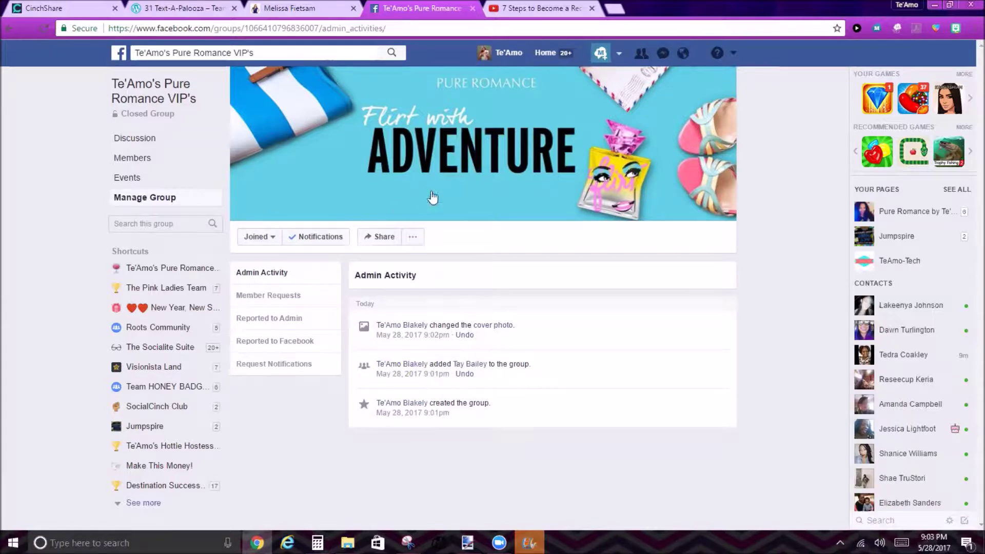
Change the group type to Club in Edit Group Settings
click(413, 237)
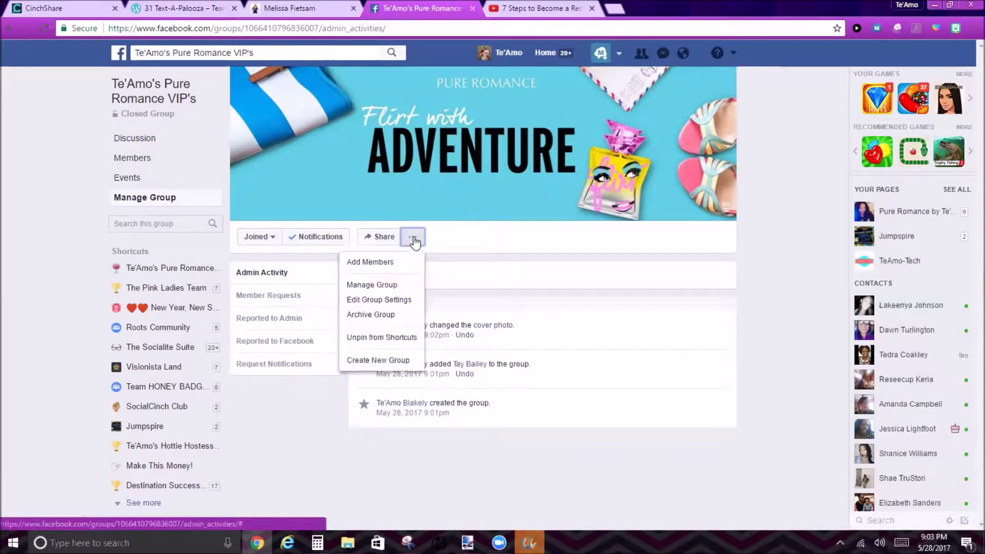
click(399, 303)
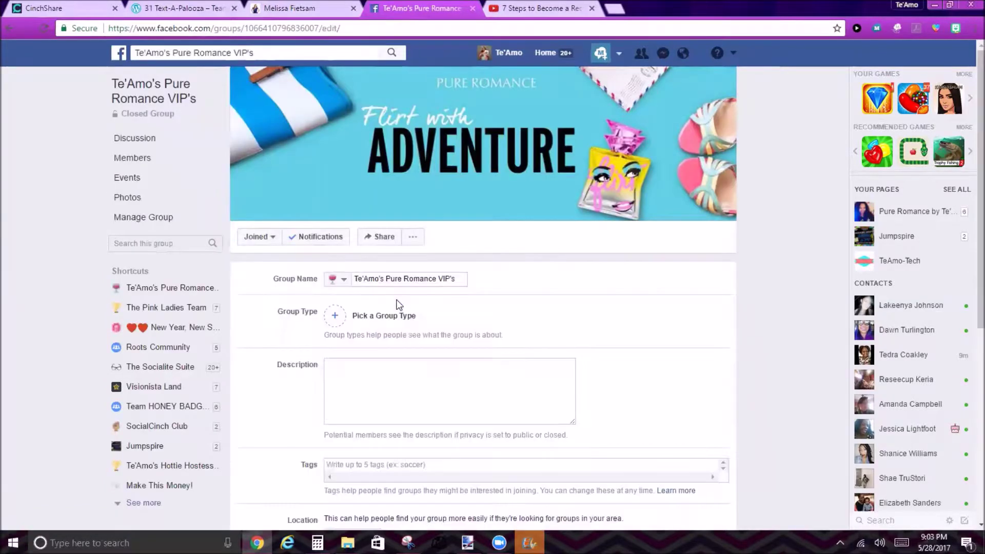
click(334, 322)
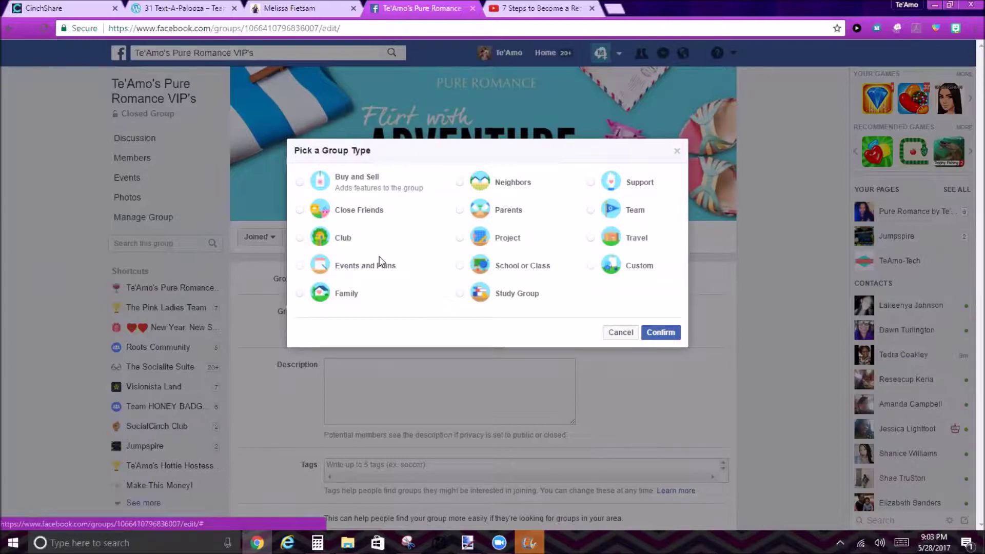
click(303, 241)
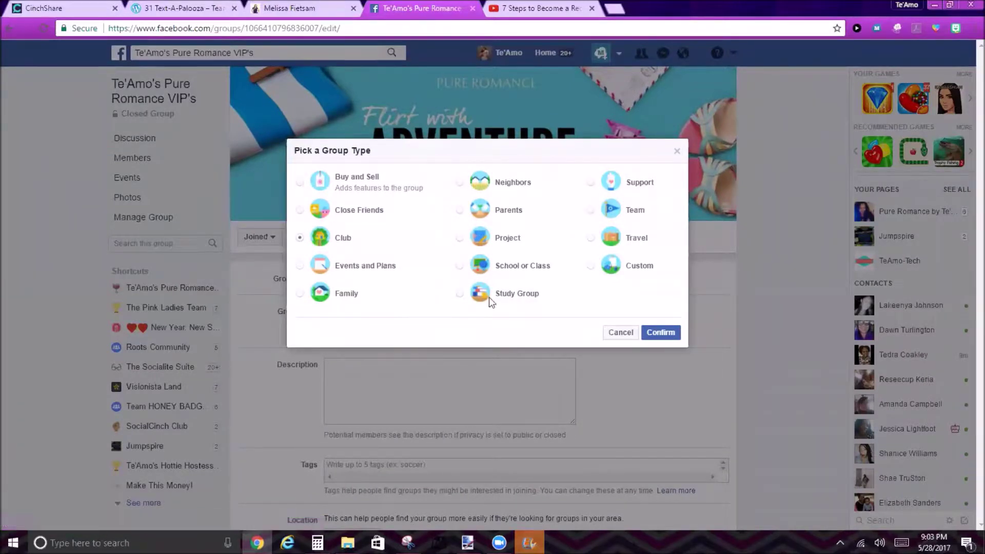
click(652, 334)
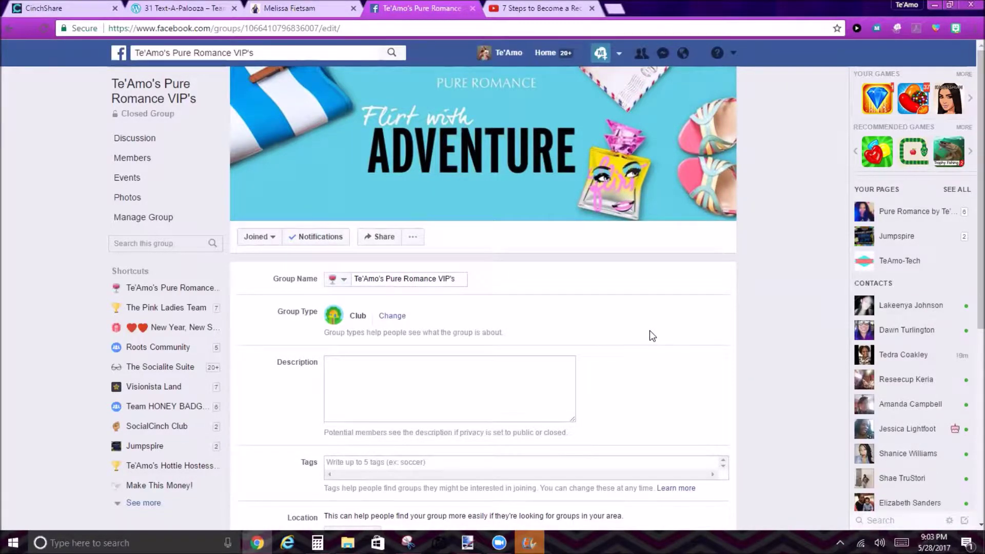
click(360, 389)
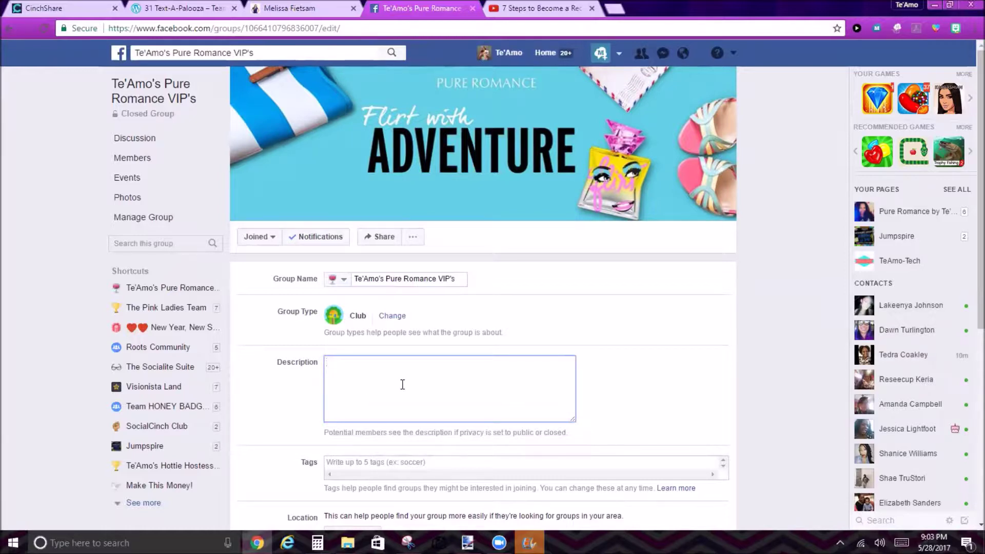
Write the VIP welcome description about releases, sales, giveaways, ending 'Pure Romance by Te'Amo.'
text(Welcome to my VIP customer group!)
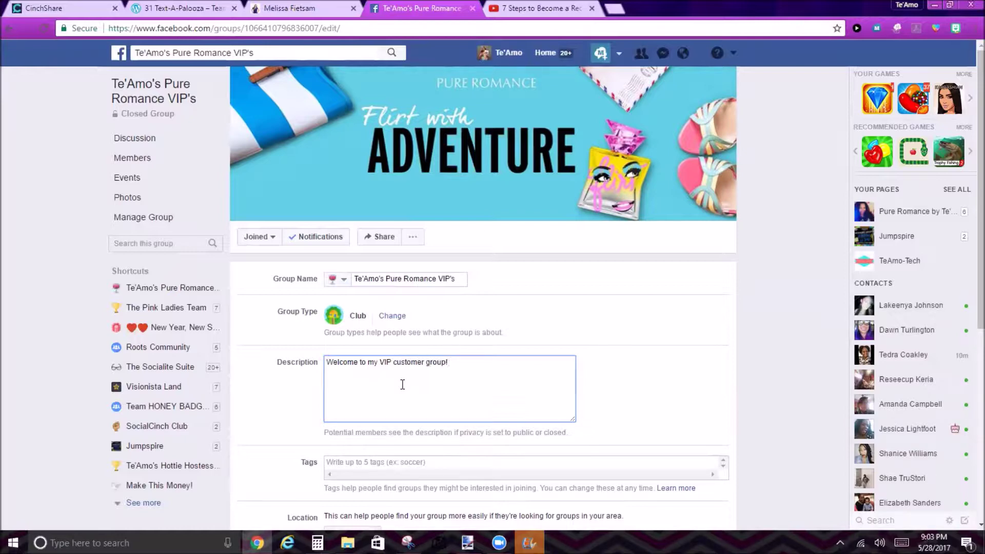
text( You'll be the first to learn abou)
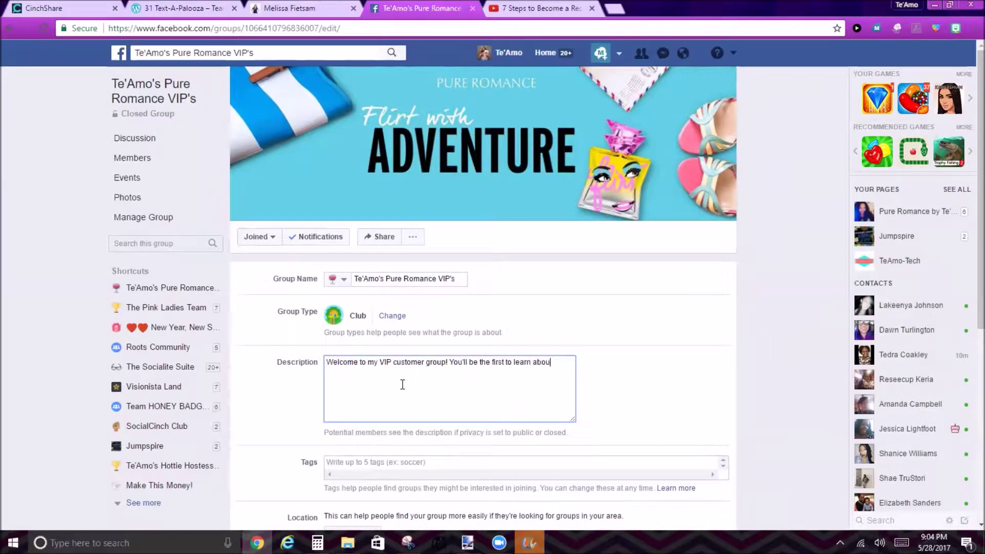
text(t new product releases, sales, giveaways,)
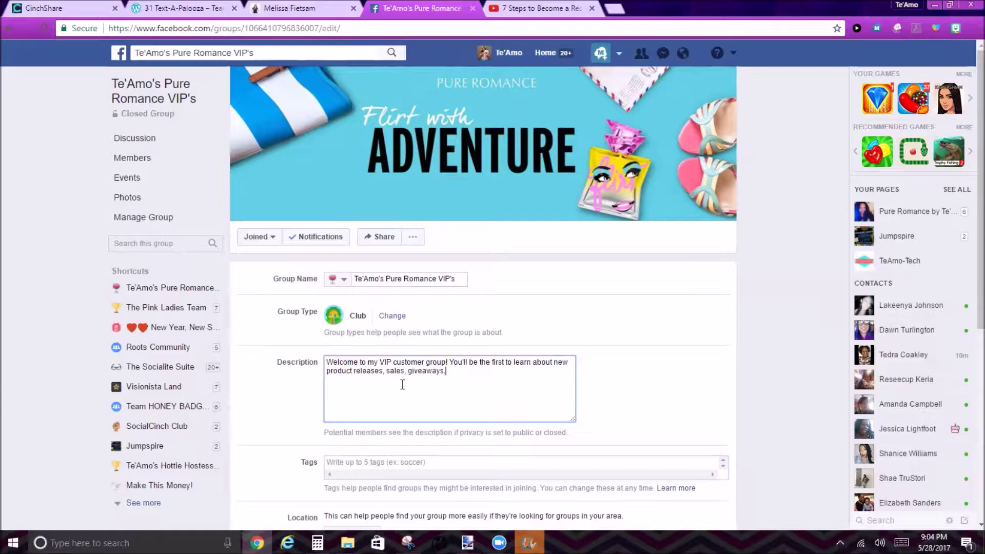
text( and everything Pure Romance)
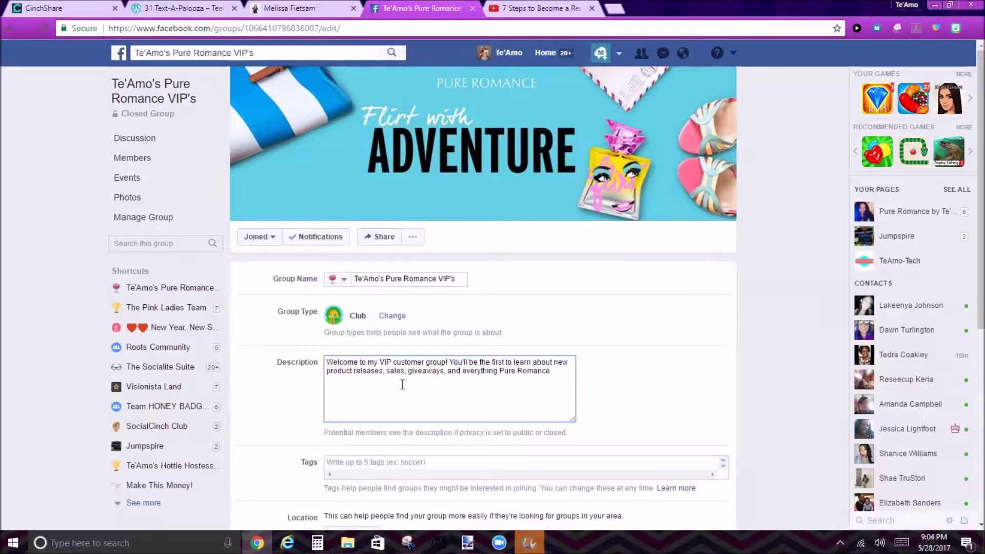
key(BackSpace)
key(BackSpace)
key(BackSpace)
key(BackSpace)
key(BackSpace)
key(BackSpace)
key(BackSpace)
key(BackSpace)
key(BackSpace)
key(BackSpace)
key(BackSpace)
key(BackSpace)
text(Pure Romance )
text(by Te'A)
text(mo.)
scroll(405, 330, down, 4)
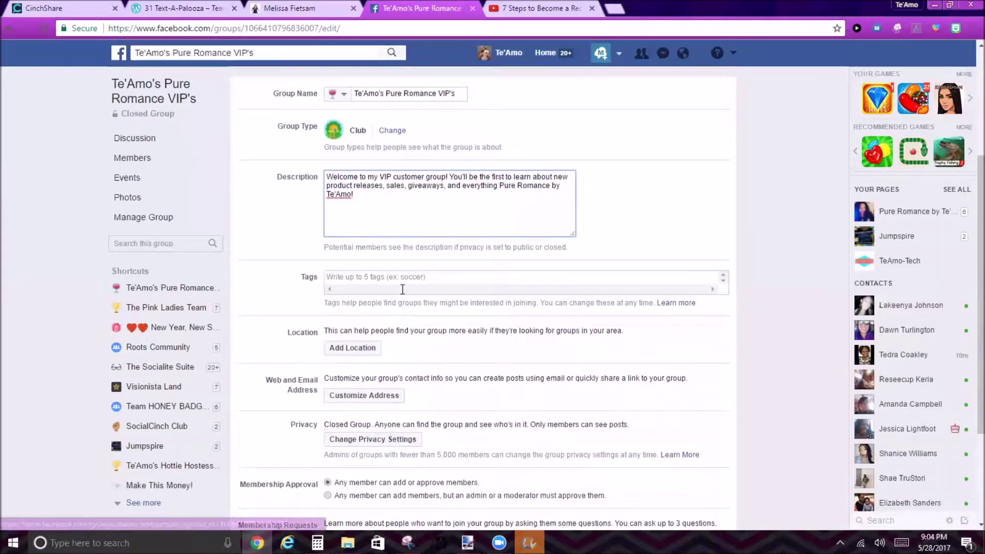
click(406, 277)
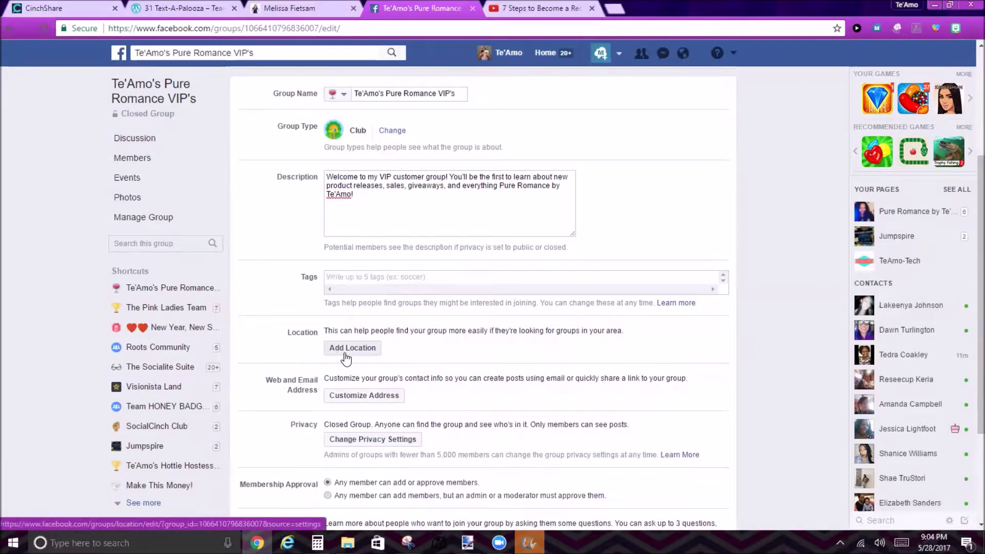
scroll(345, 357, down, 1)
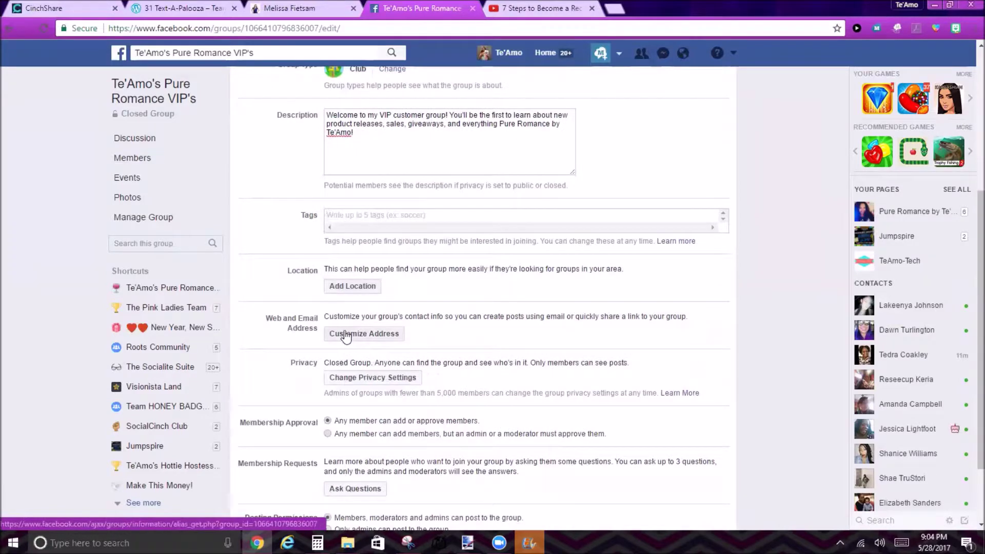
click(346, 335)
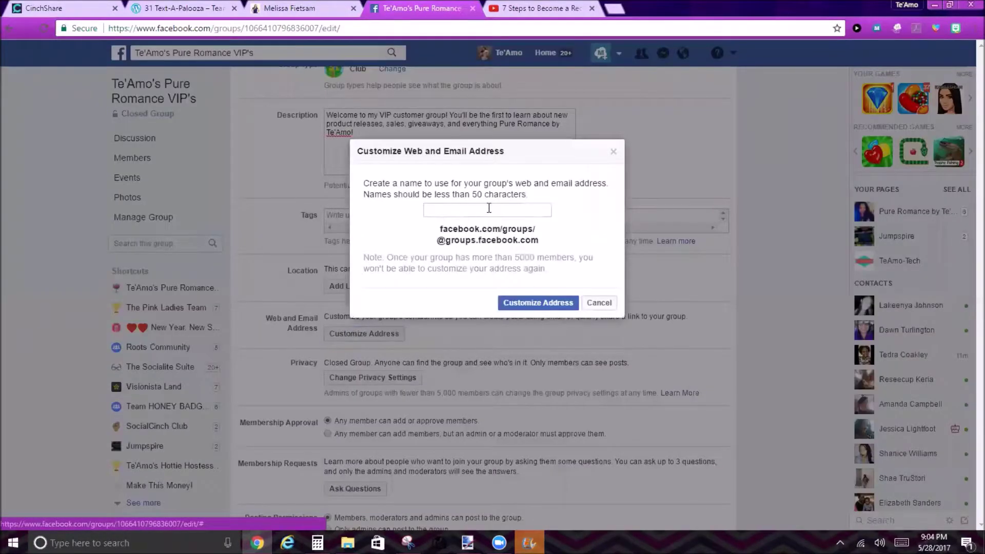
click(489, 208)
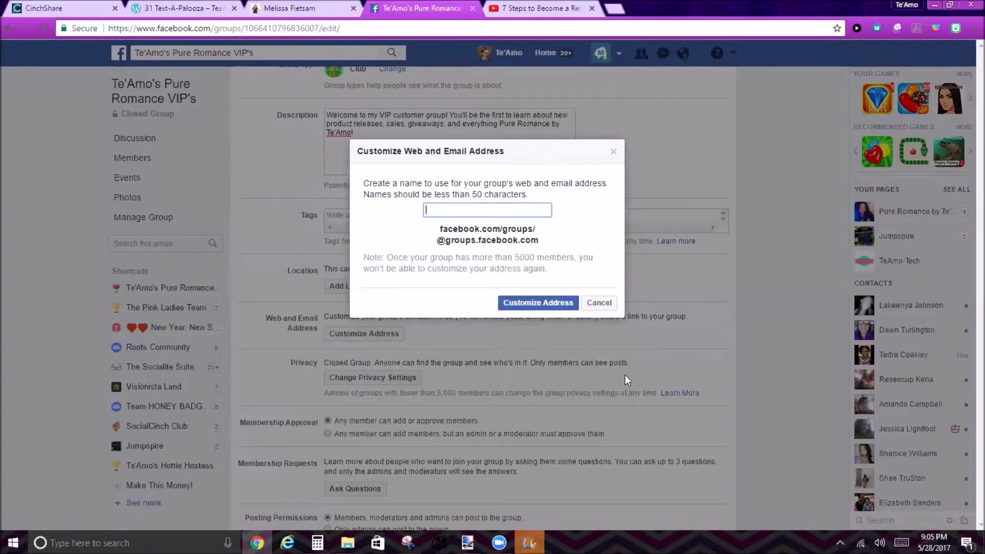
click(594, 303)
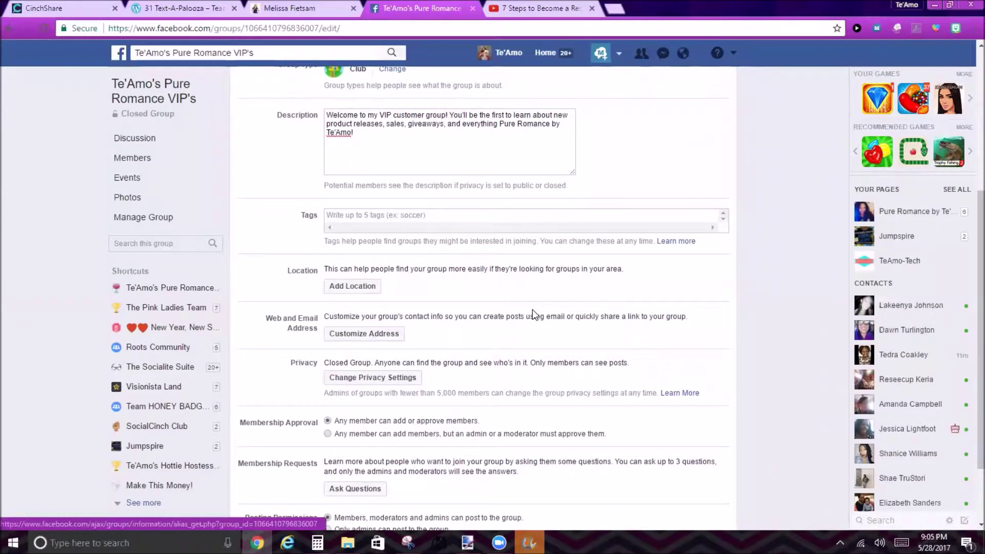
Set membership approval to require an admin or moderator to approve new members
scroll(534, 316, down, 1)
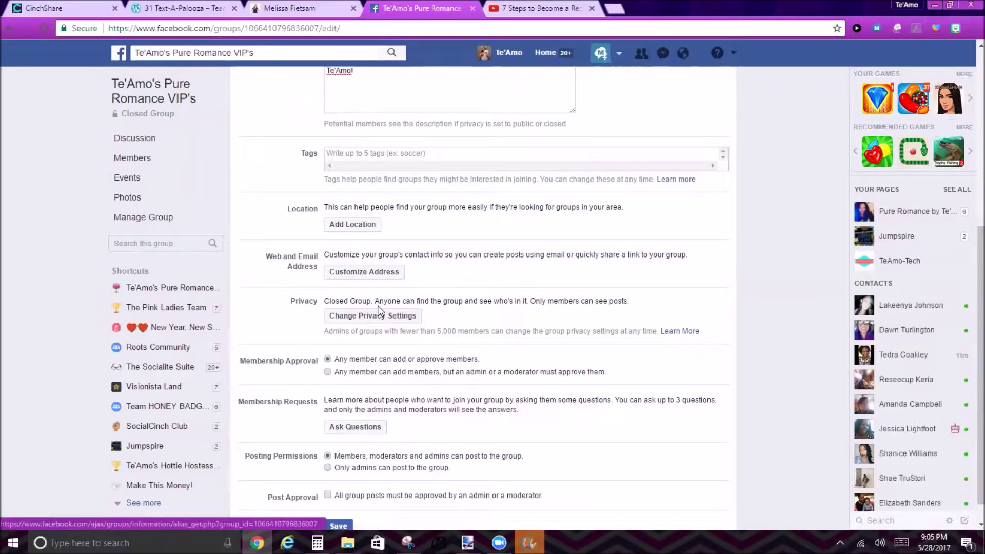
scroll(380, 310, down, 1)
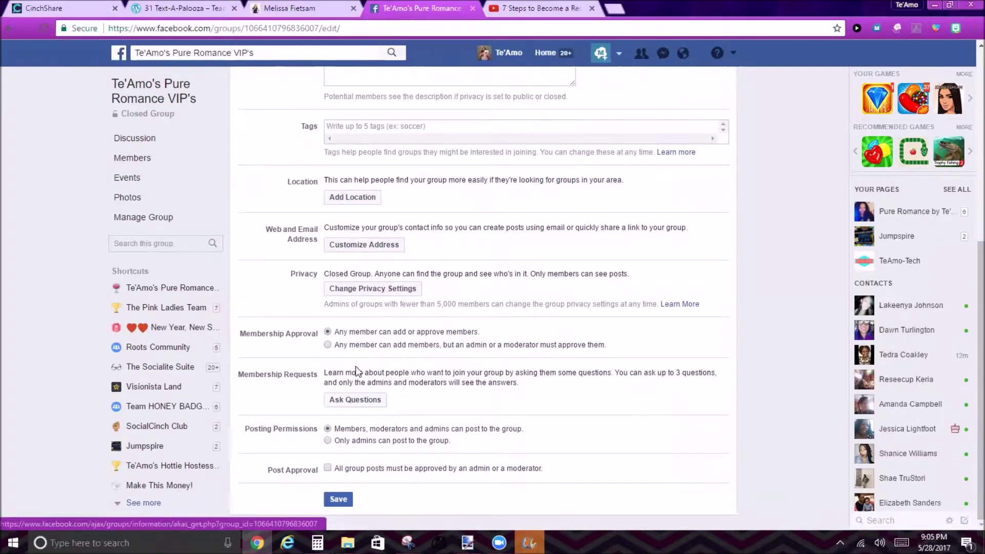
click(327, 345)
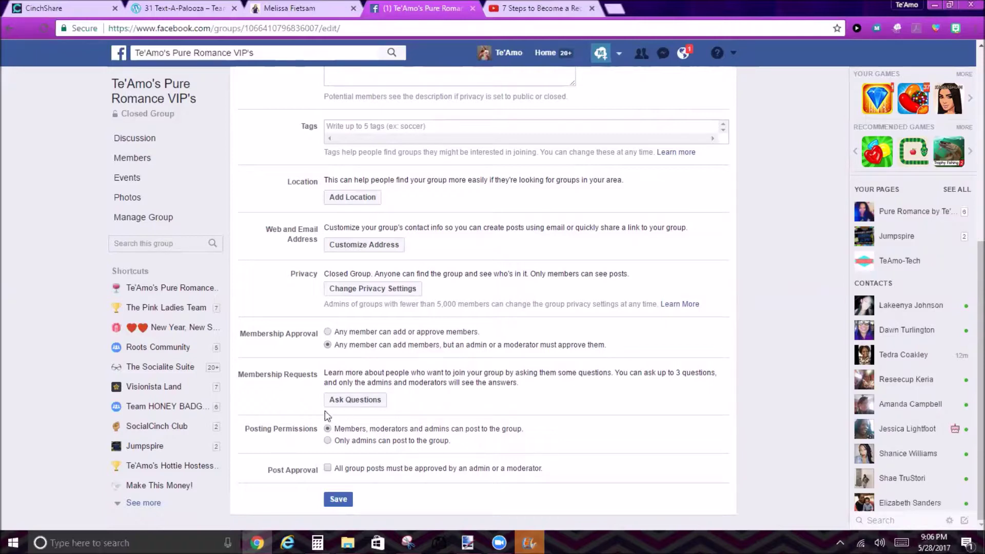
Add the membership question 'How did you hear about this group?'
click(354, 401)
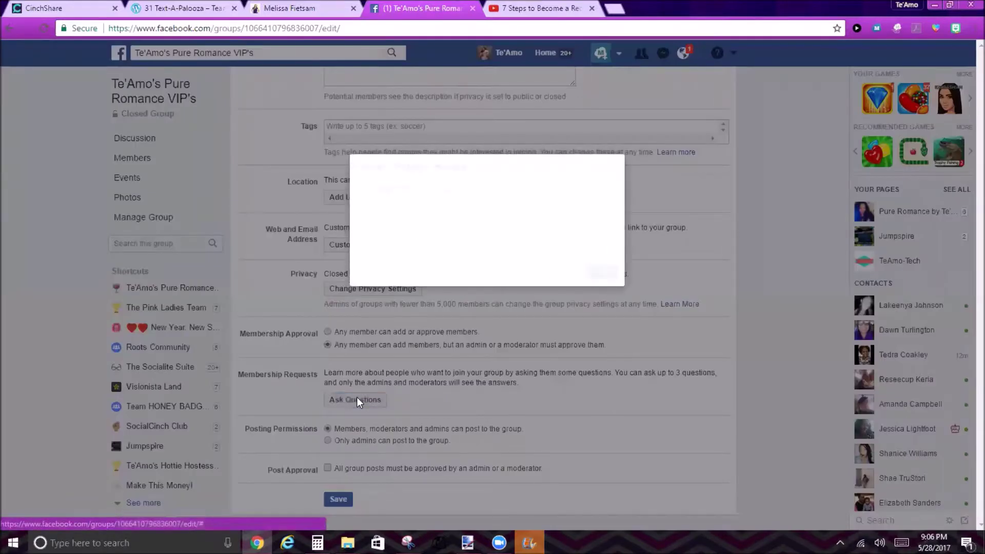
click(414, 232)
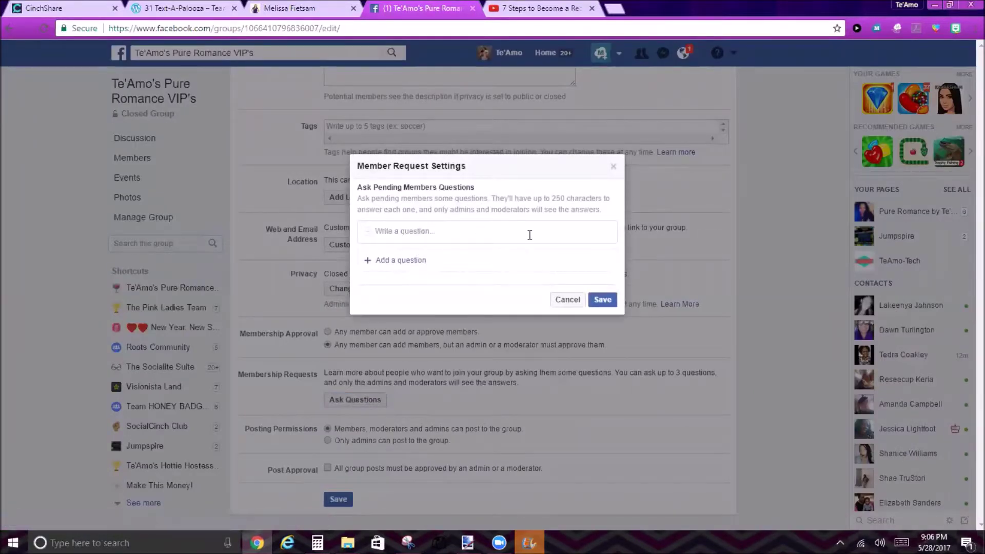
click(416, 229)
text(H)
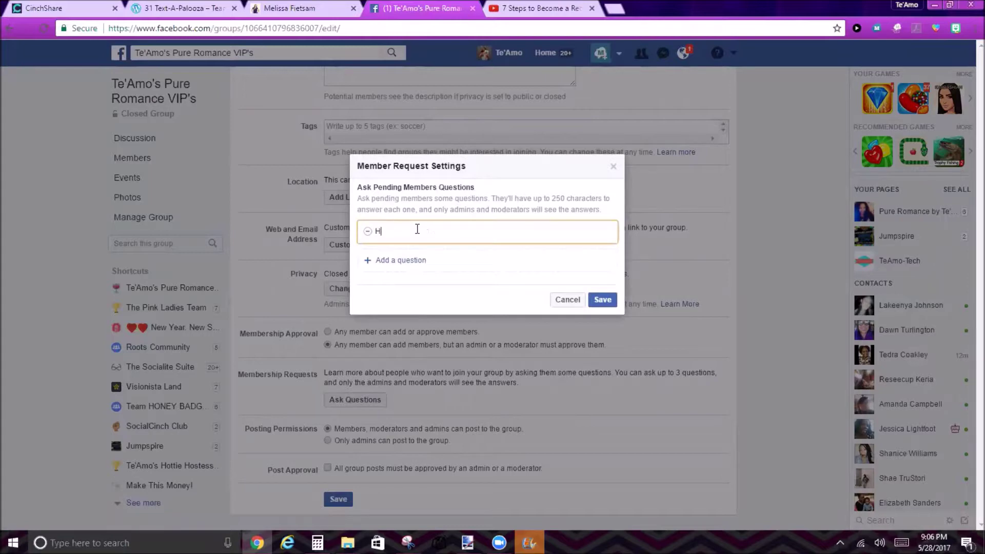
text(ow did you h)
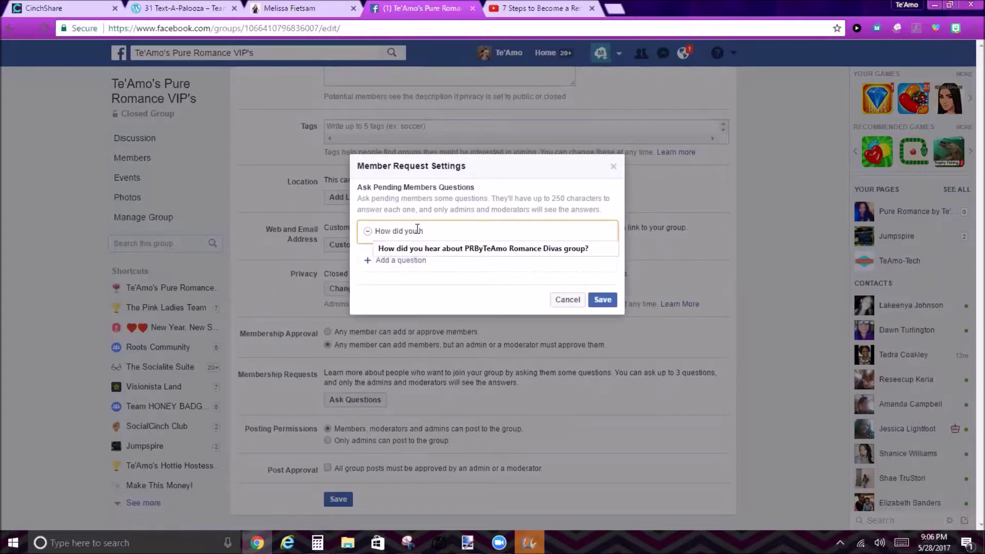
text(ear about this gro)
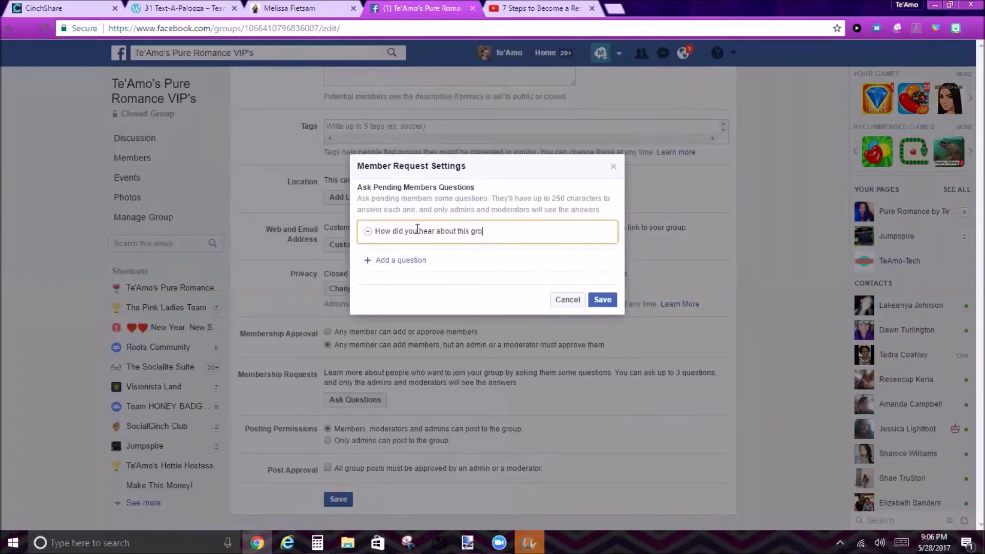
text(up?)
Add a second question: 'Have you ever attended or hosted a Pure Romance party?'
click(411, 261)
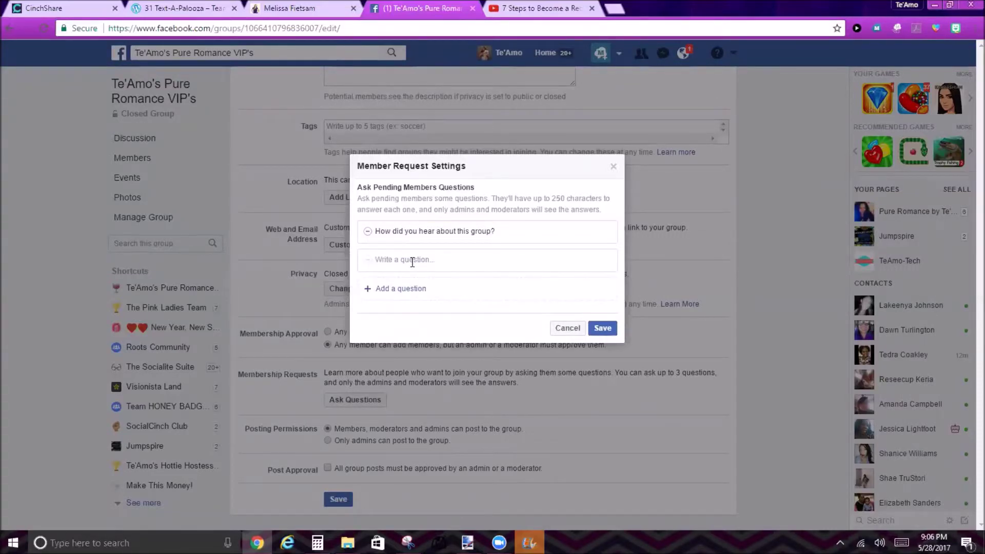
click(412, 262)
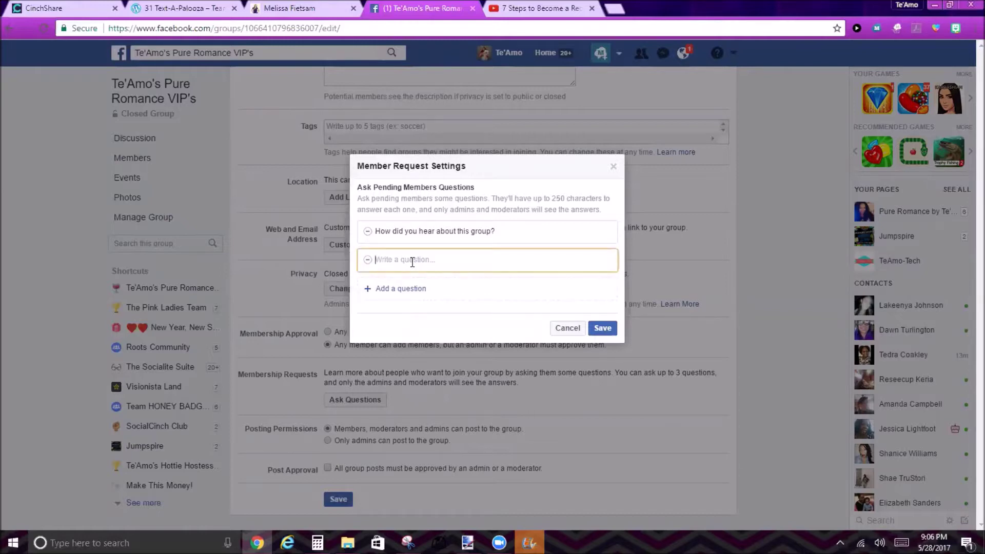
text(Have you ever attended or hosted a Pure Roman)
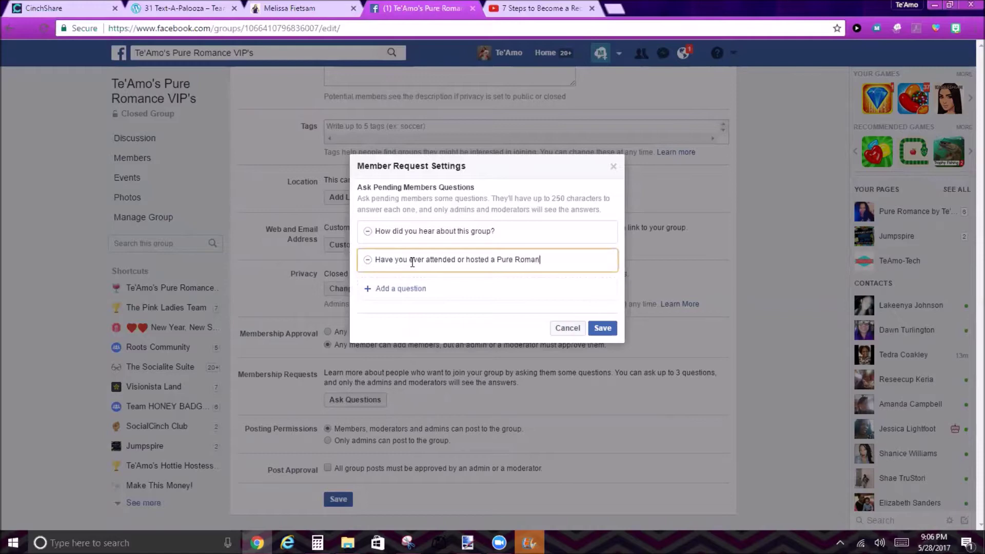
text(ce party?)
Add a third question about getting a FREE shopping spree and save all three questions
click(410, 288)
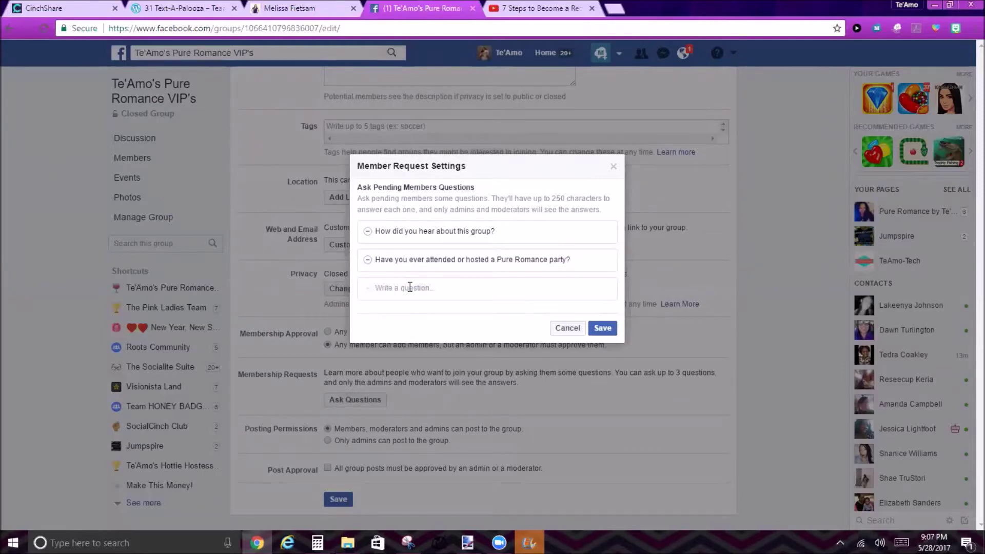
click(410, 287)
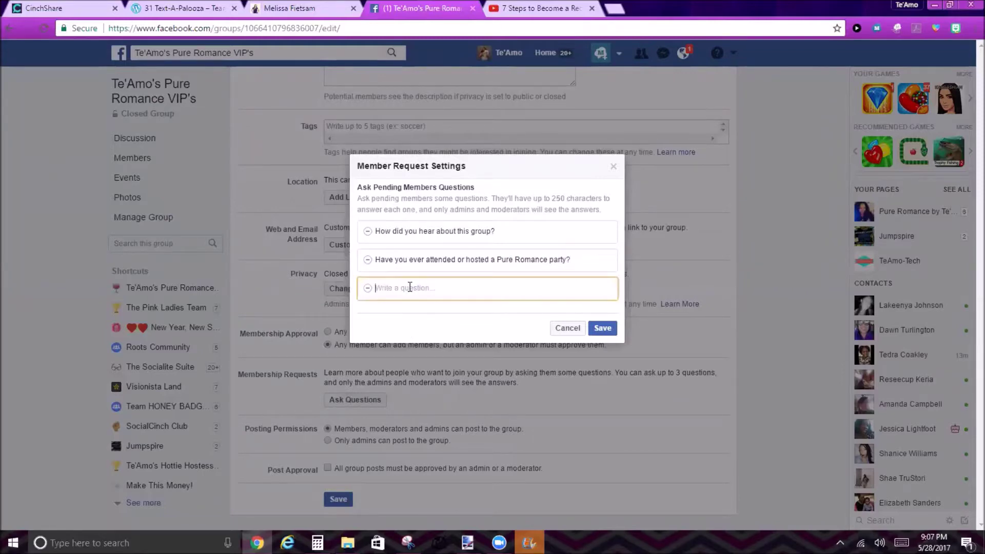
text(Would you like more information on how to get a)
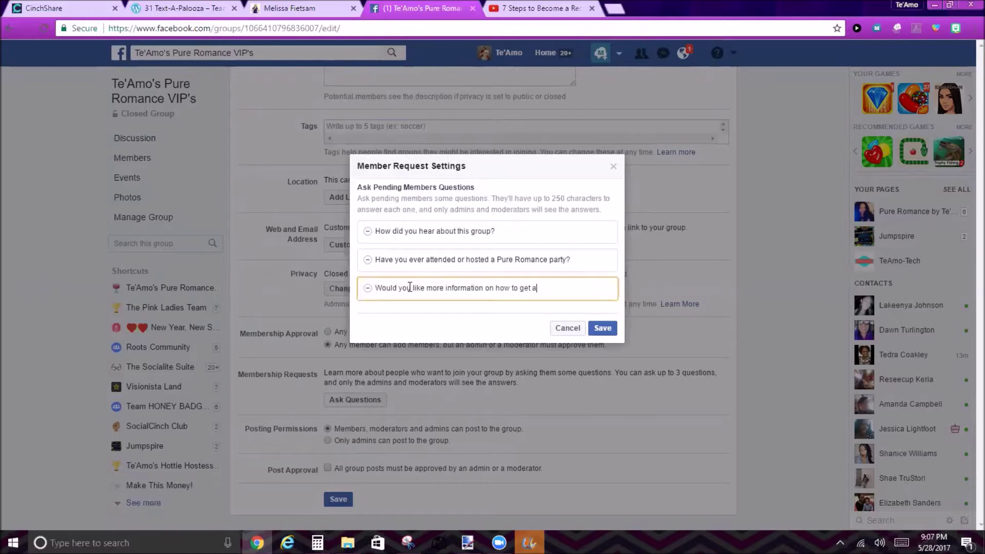
text( FREE shopping spree?)
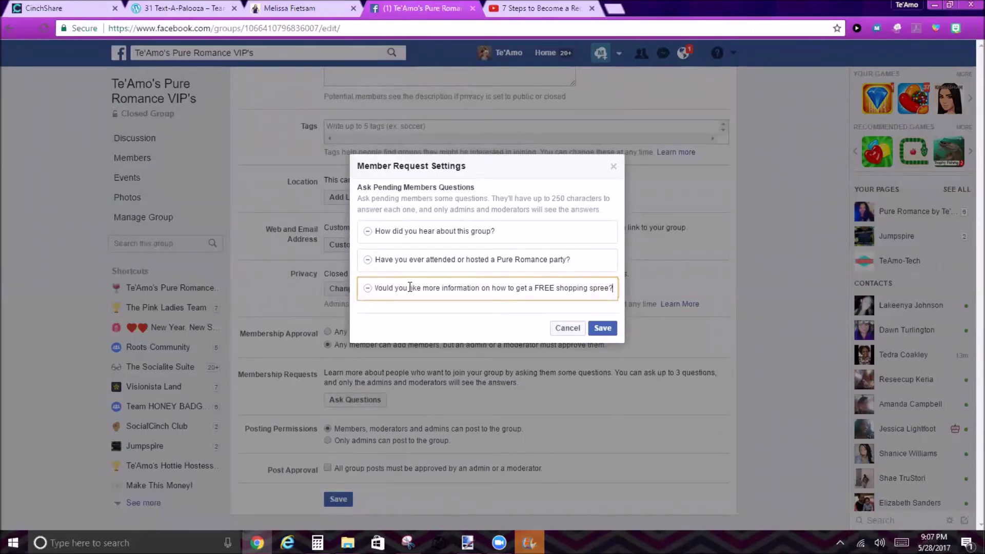
click(602, 327)
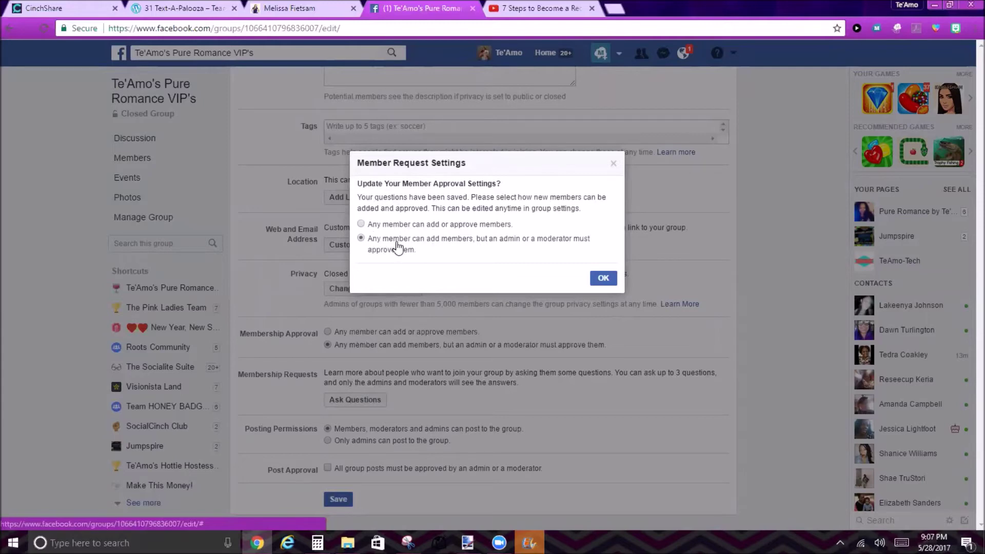
Confirm the member approval prompt, keeping admin or moderator approval for new members
click(604, 278)
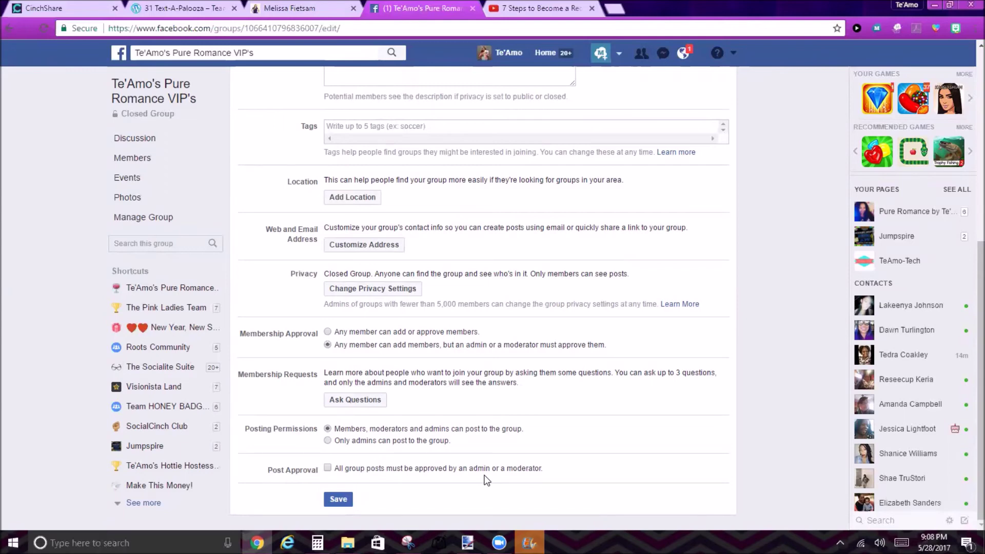
Require approval for all group posts, save the settings, and go to the Discussion page
click(326, 467)
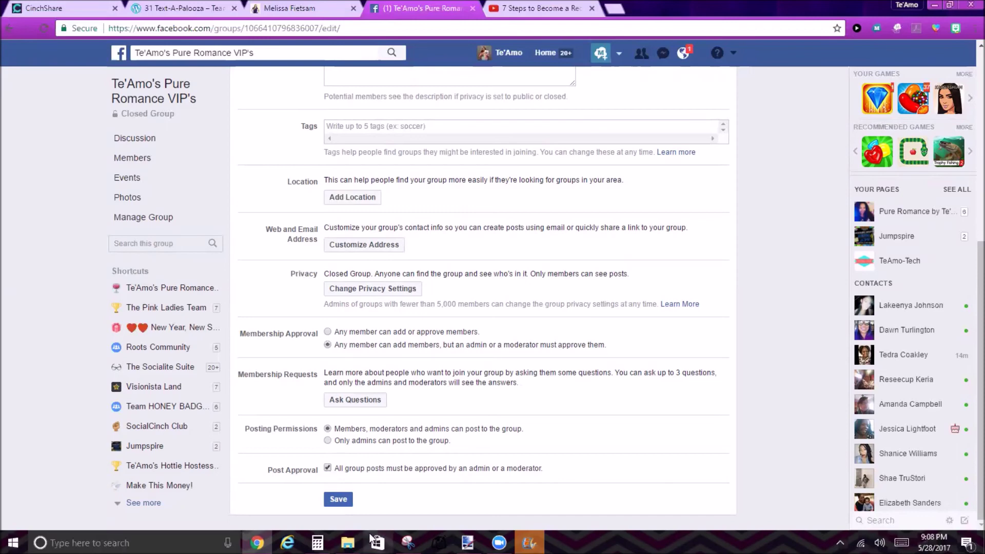
click(345, 503)
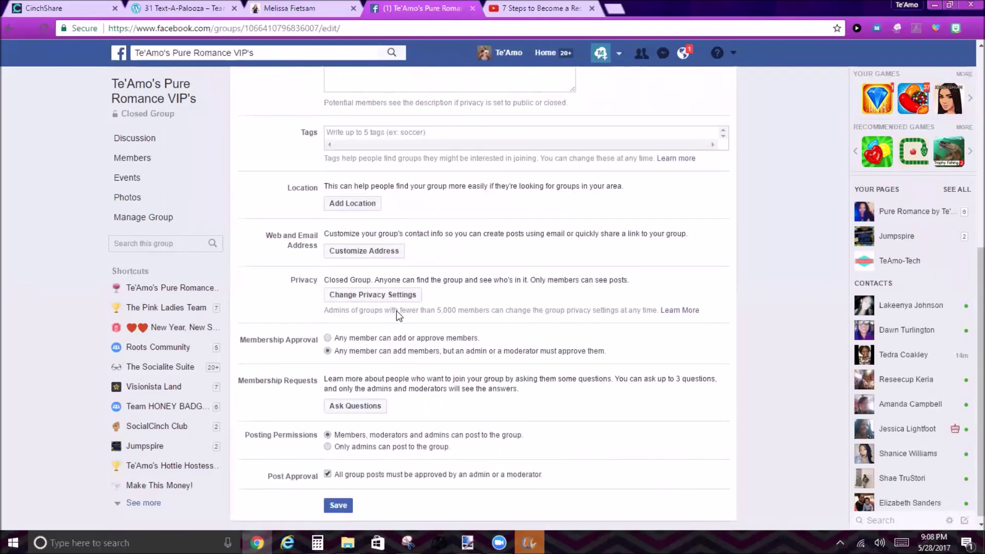
click(124, 139)
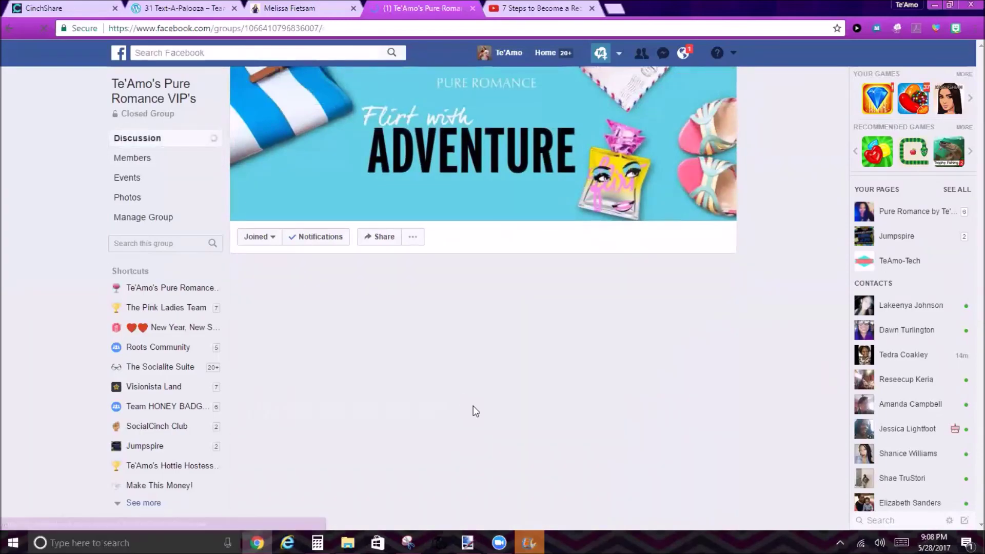